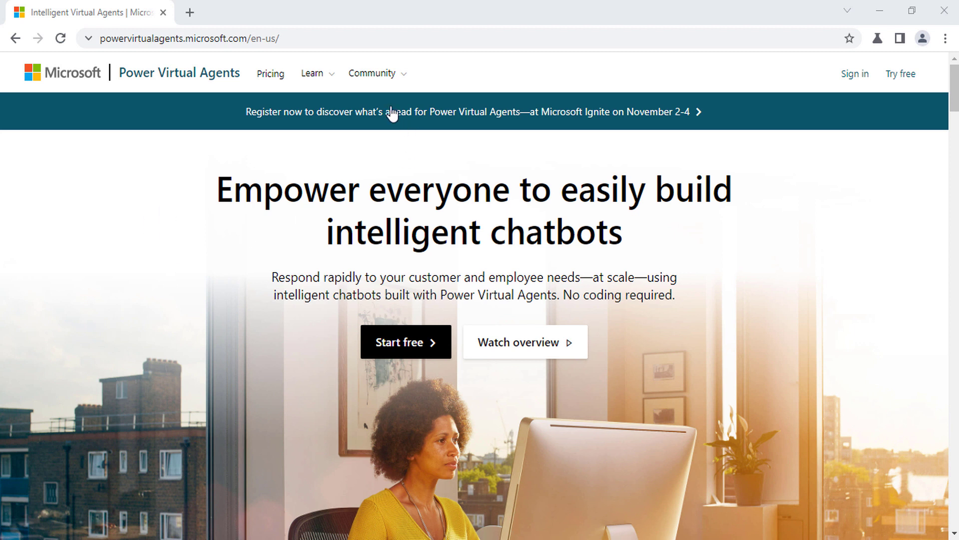
# Step: Open the Pricing page and scroll to the $1,000 plan and $450 sessions add-on cards
pyautogui.click(270, 77)
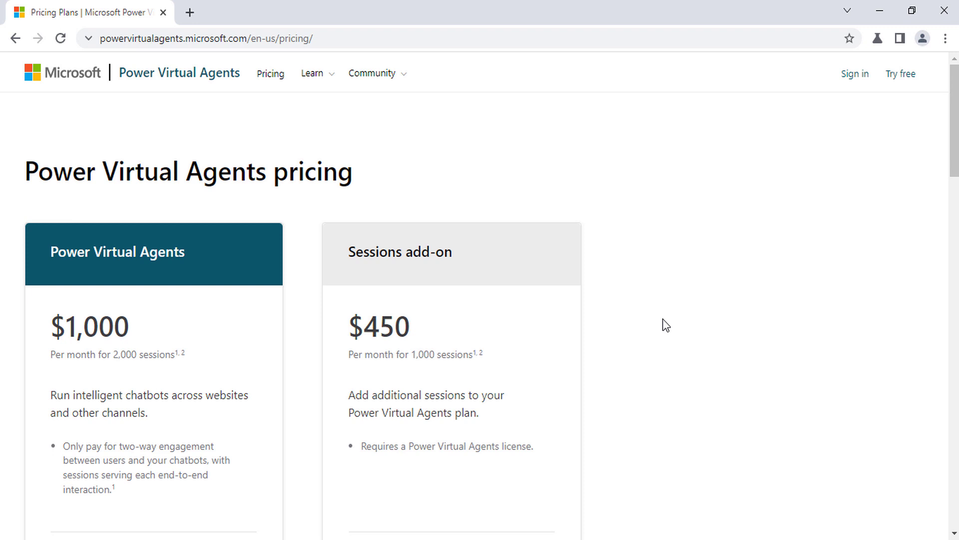
pyautogui.scroll(-5, 666, 325)
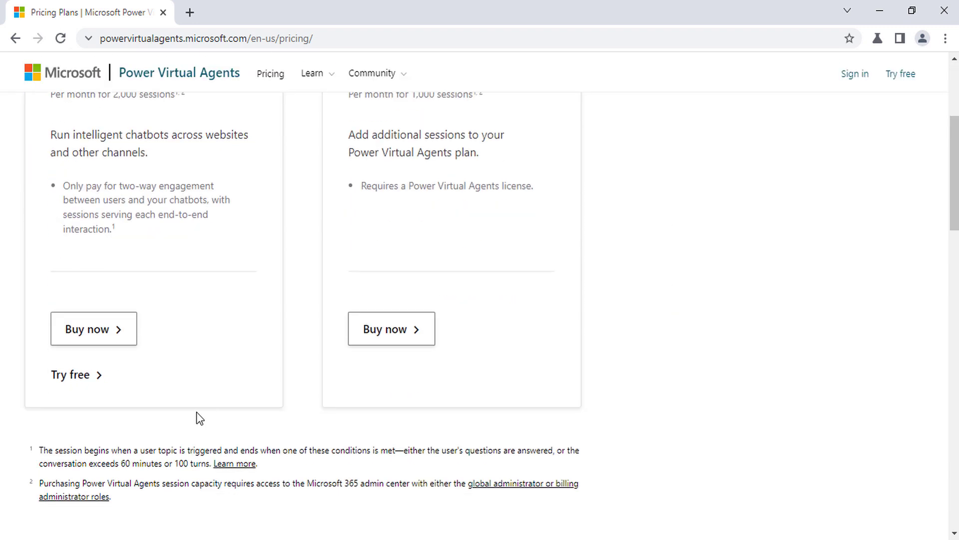
pyautogui.scroll(1, 179, 446)
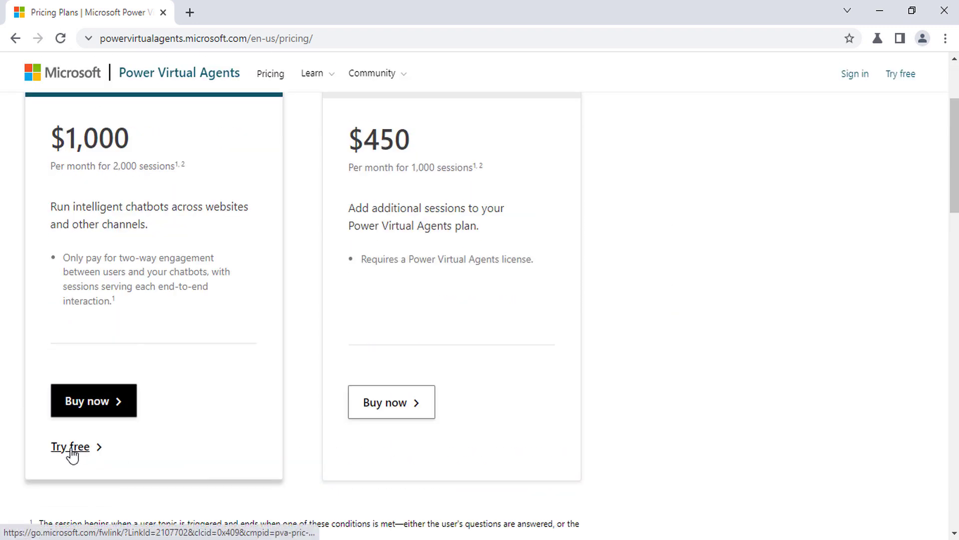
# Step: Start the free trial by entering the admin work email address and submitting it
pyautogui.click(72, 448)
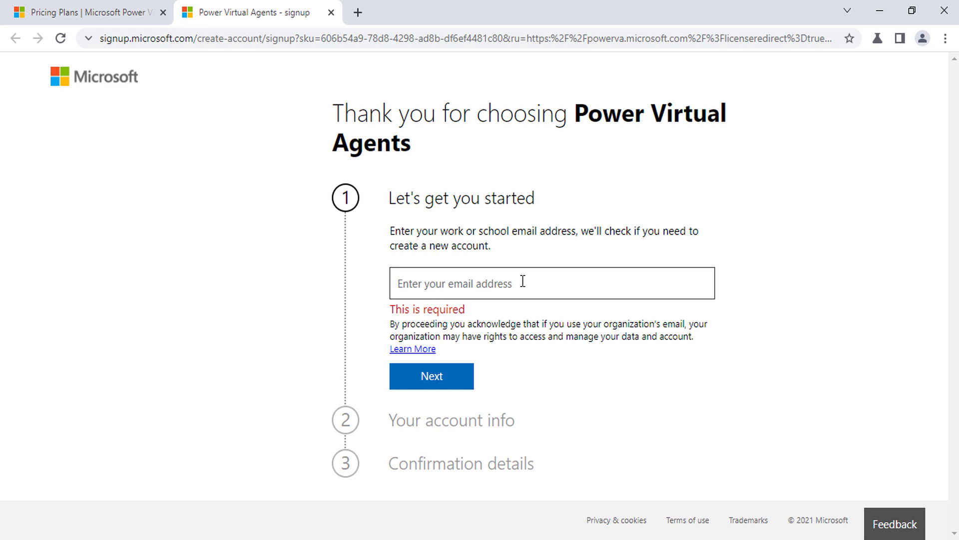
pyautogui.click(511, 281)
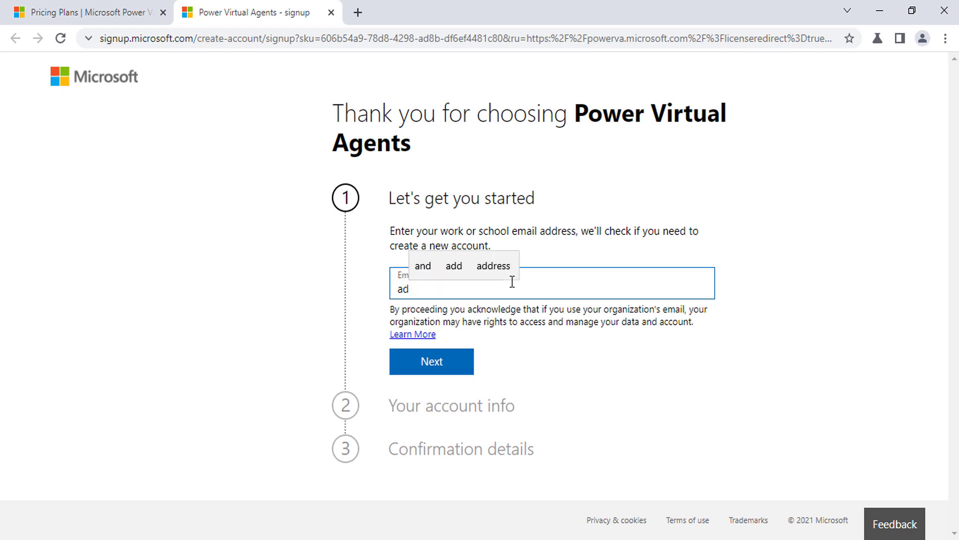
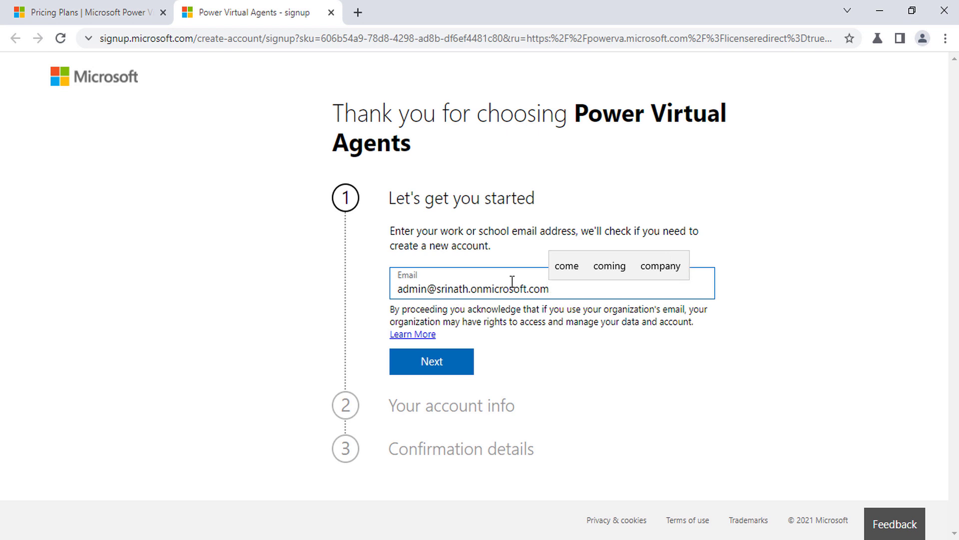
pyautogui.click(514, 355)
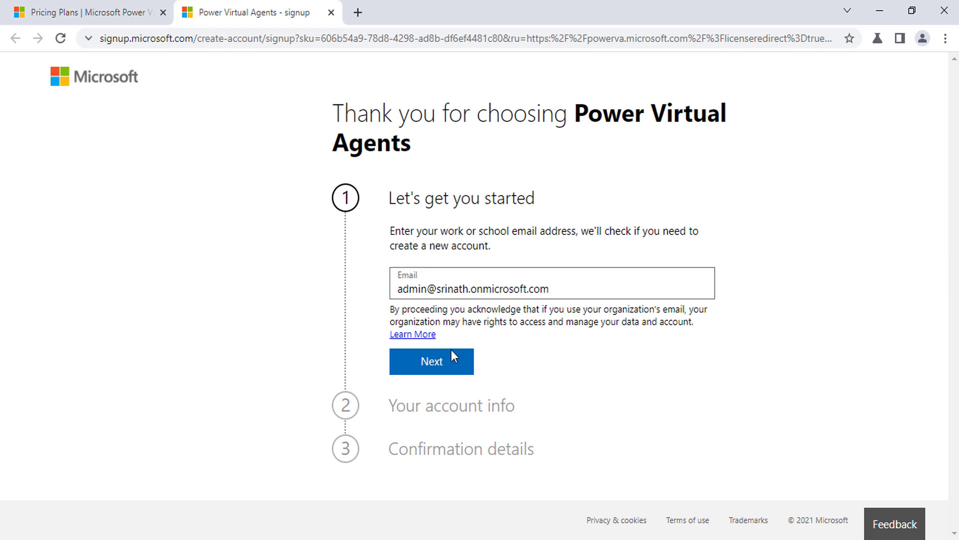
pyautogui.click(433, 363)
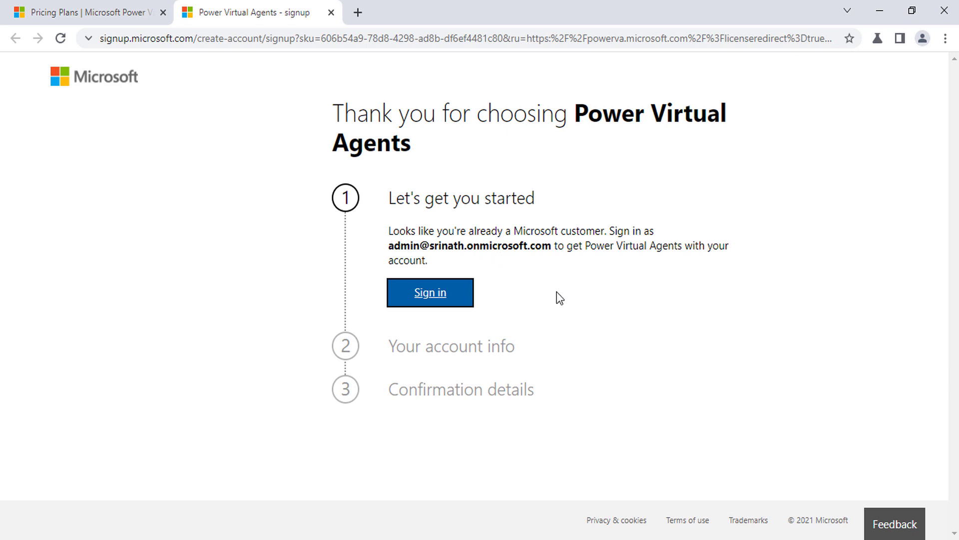
# Step: Sign in with the account password and choose Yes to stay signed in
pyautogui.click(431, 295)
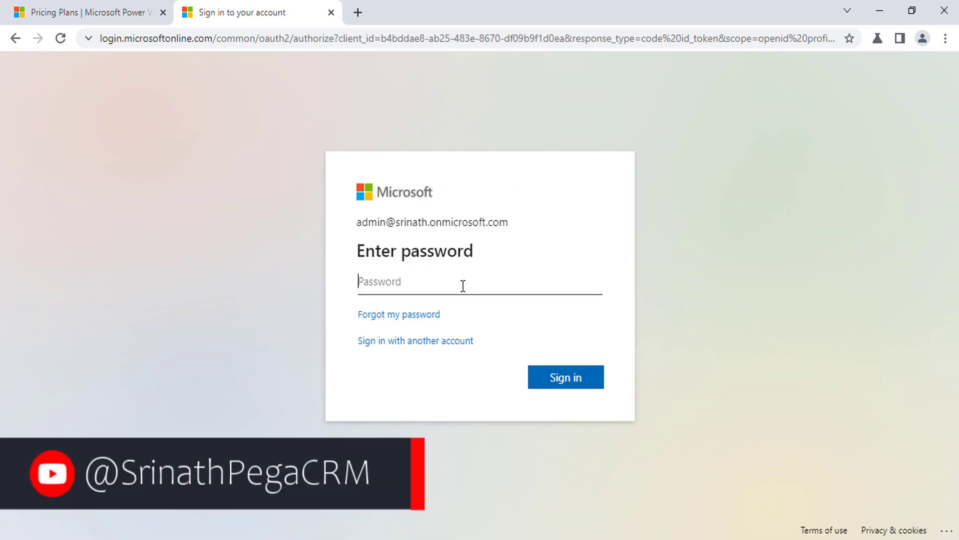
pyautogui.write('••••')
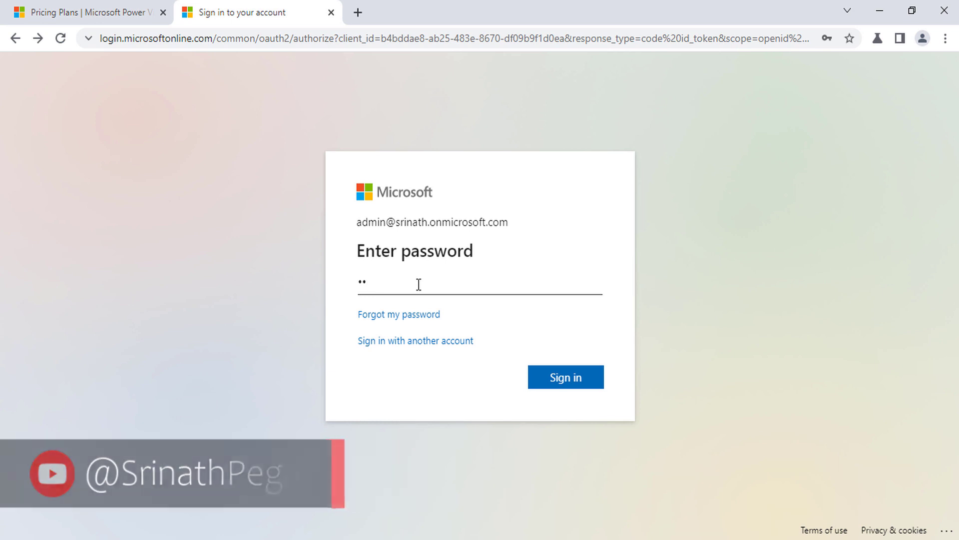
pyautogui.write('••')
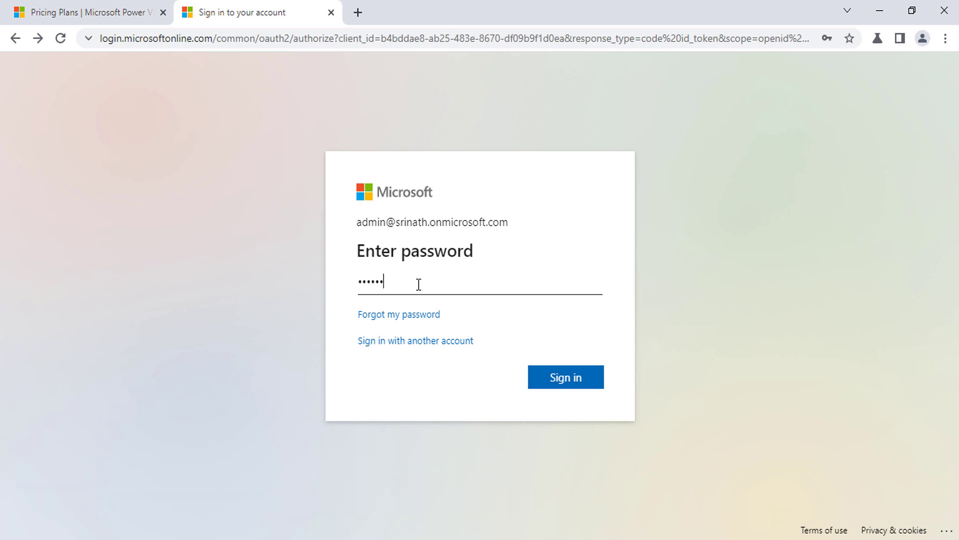
pyautogui.write('•••••••')
pyautogui.press('Return')
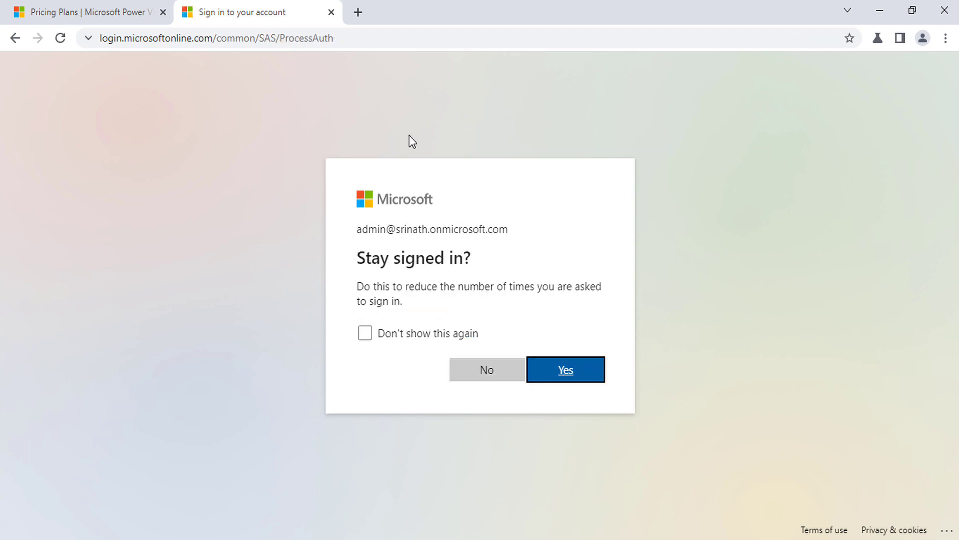
pyautogui.click(565, 372)
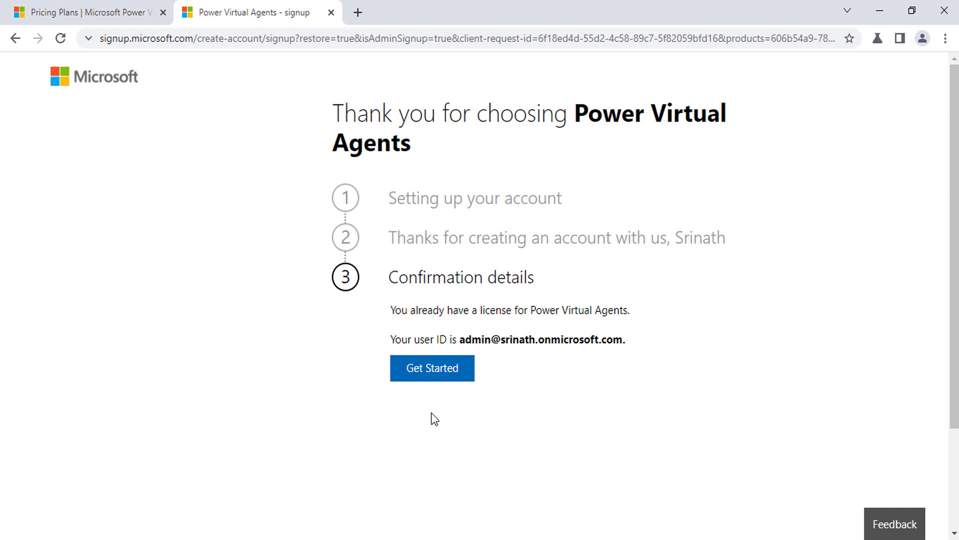
# Step: Launch Power Virtual Agents via Get Started to reach the Create a chatbot form
pyautogui.click(433, 374)
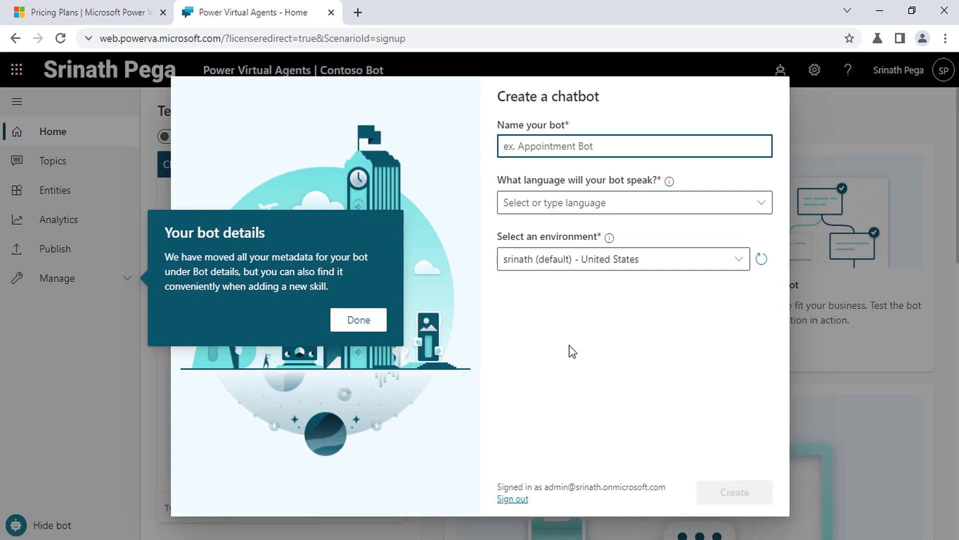
# Step: Dismiss the tip and enter the new chatbot's name
pyautogui.click(363, 321)
pyautogui.click(596, 148)
pyautogui.click(596, 148)
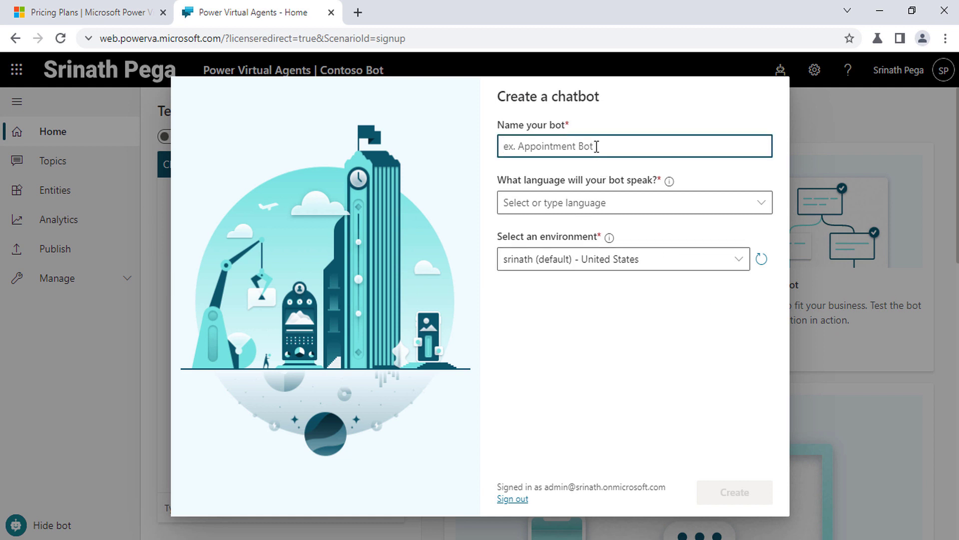
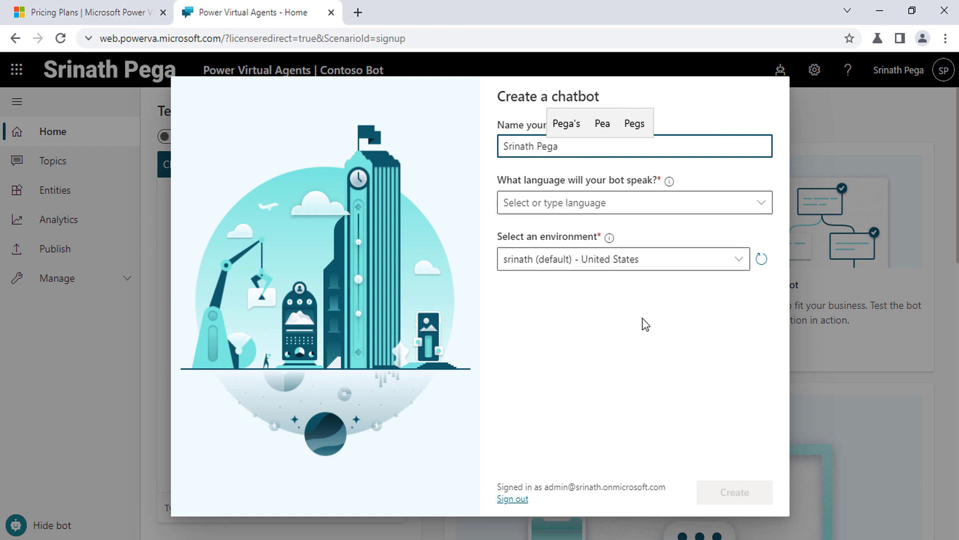
pyautogui.click(609, 237)
# Step: Set the bot language to English (US) and the environment to Customer Service - United States
pyautogui.click(586, 203)
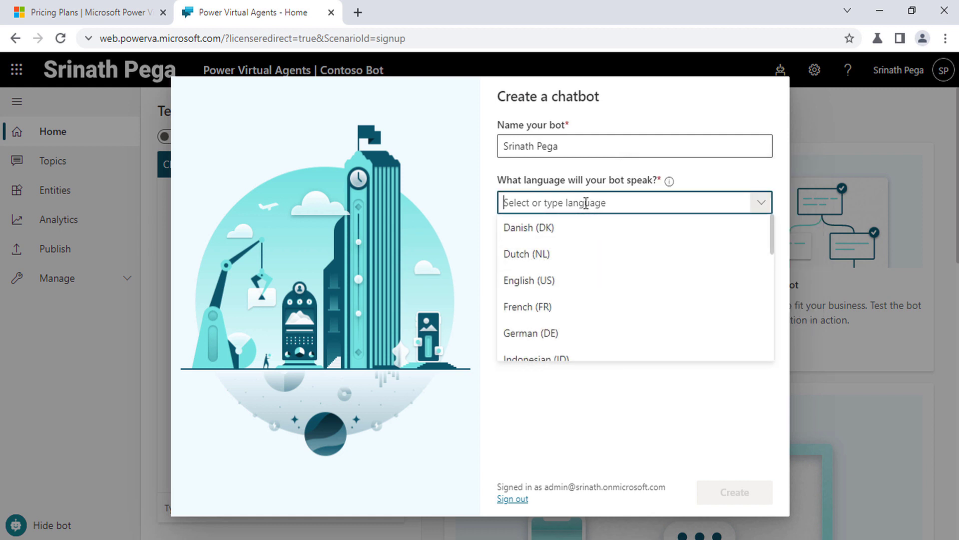
pyautogui.click(578, 281)
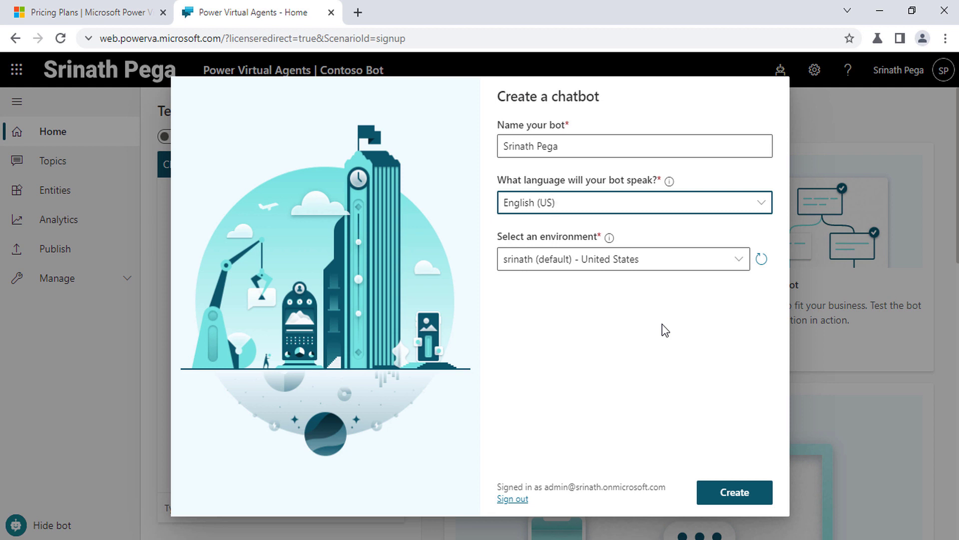
pyautogui.click(742, 259)
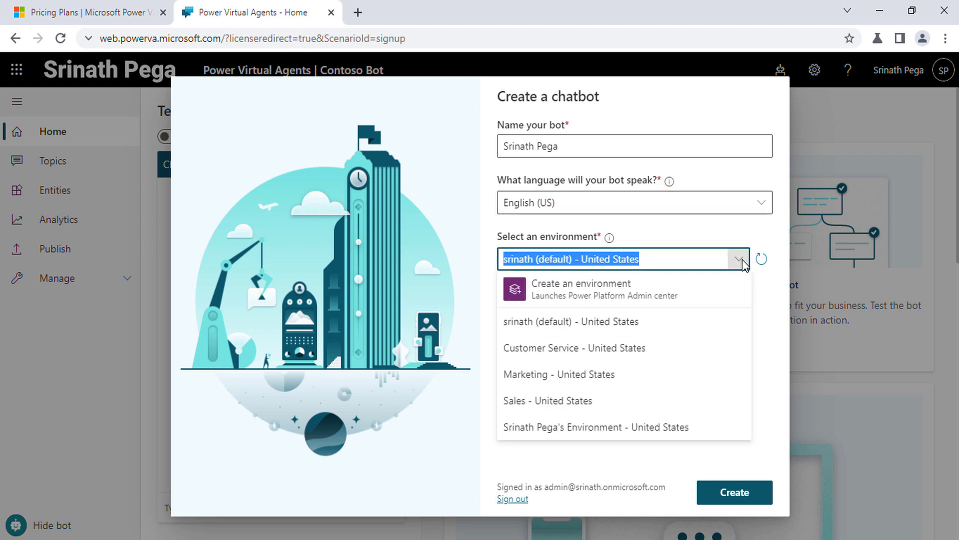
pyautogui.click(666, 348)
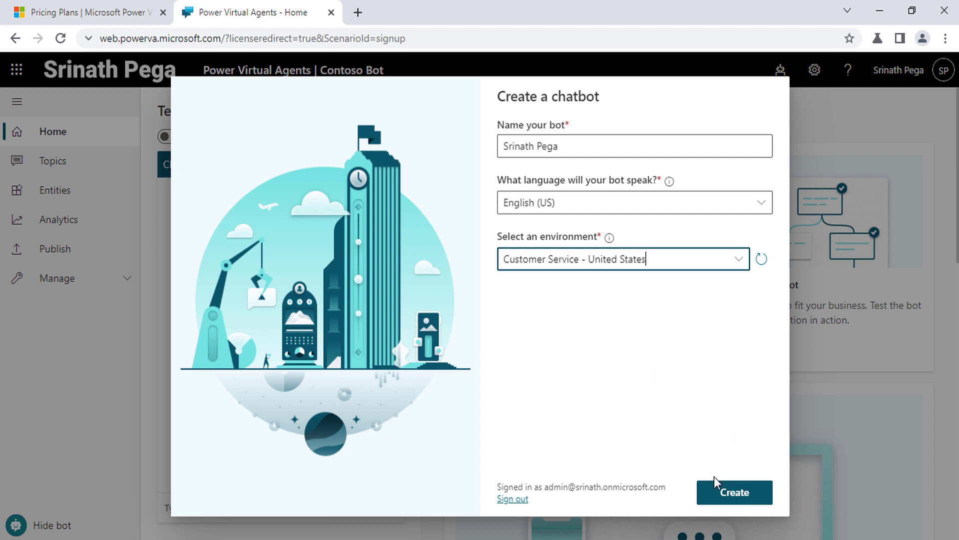
# Step: Create the chatbot with these settings and wait for its home page to load
pyautogui.click(741, 496)
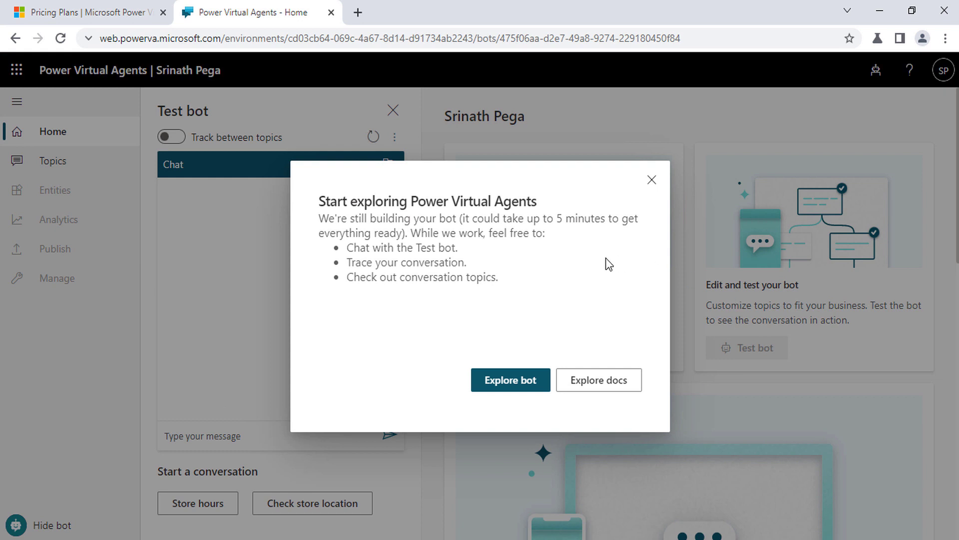
# Step: Close the welcome message, browse the Topics and Entities pages, then return Home
pyautogui.click(652, 181)
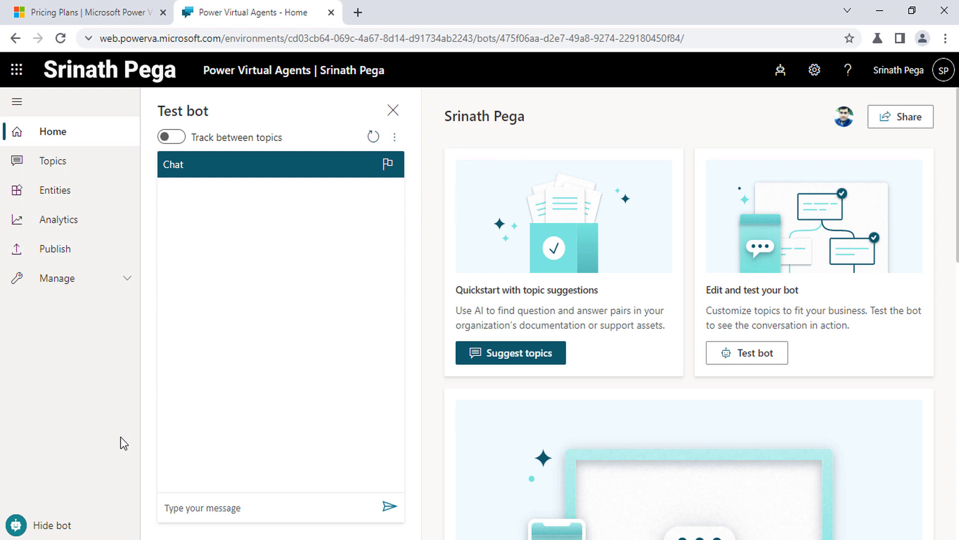
pyautogui.click(60, 166)
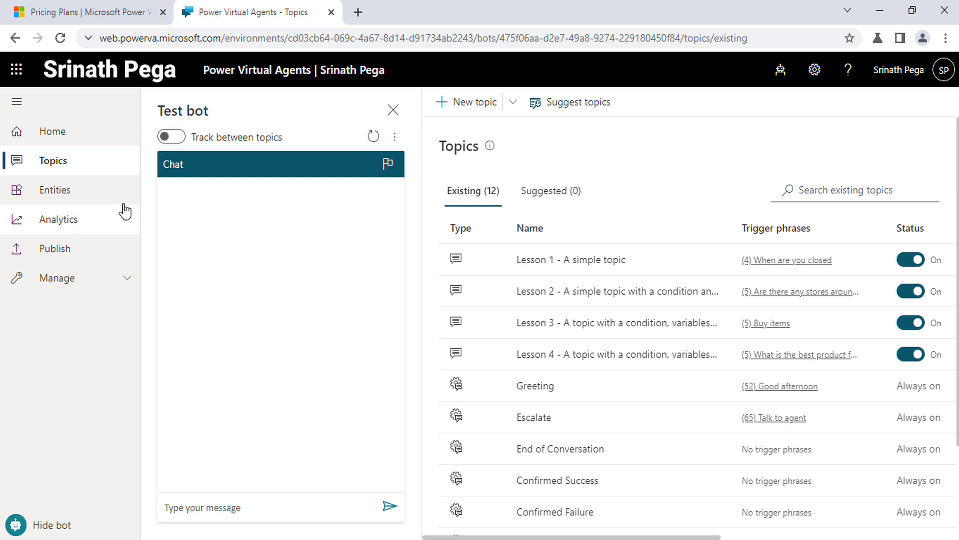
pyautogui.click(75, 193)
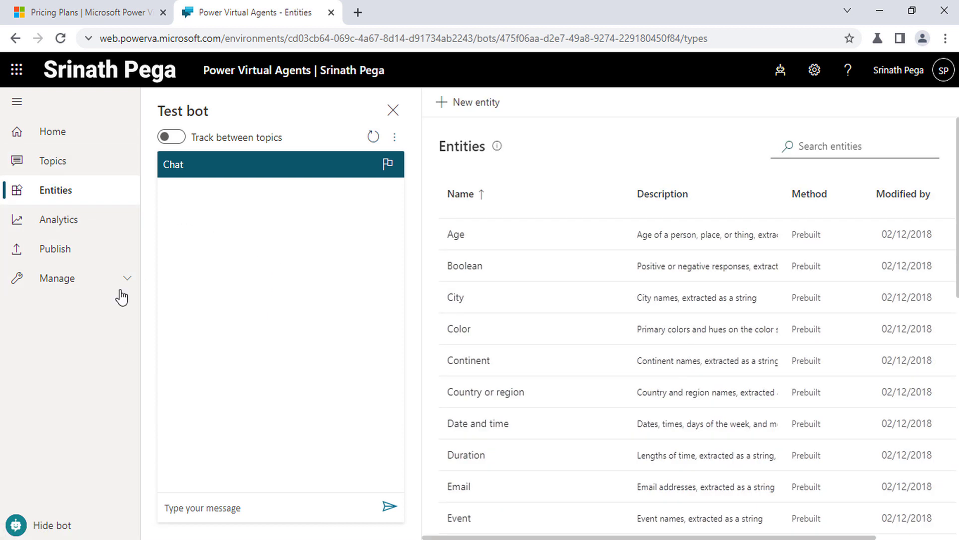
pyautogui.click(53, 131)
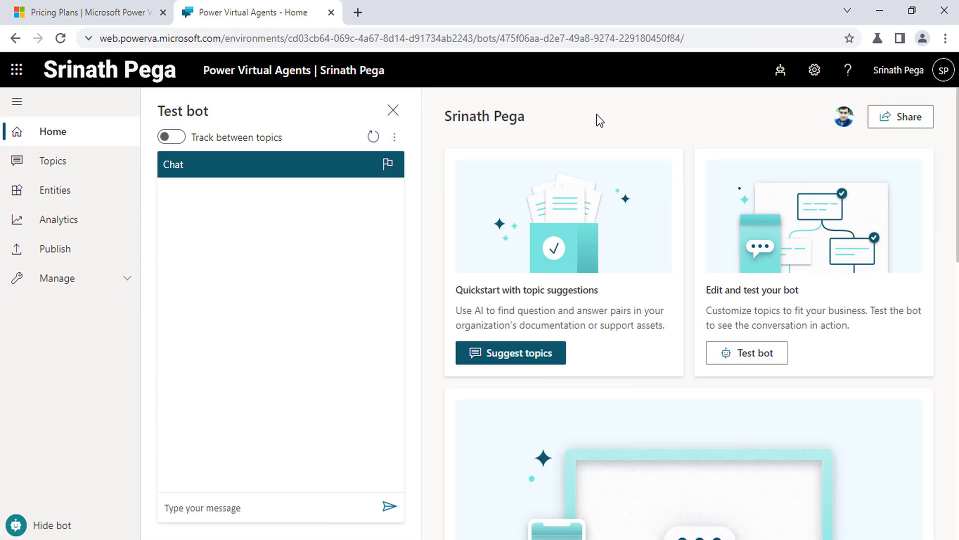